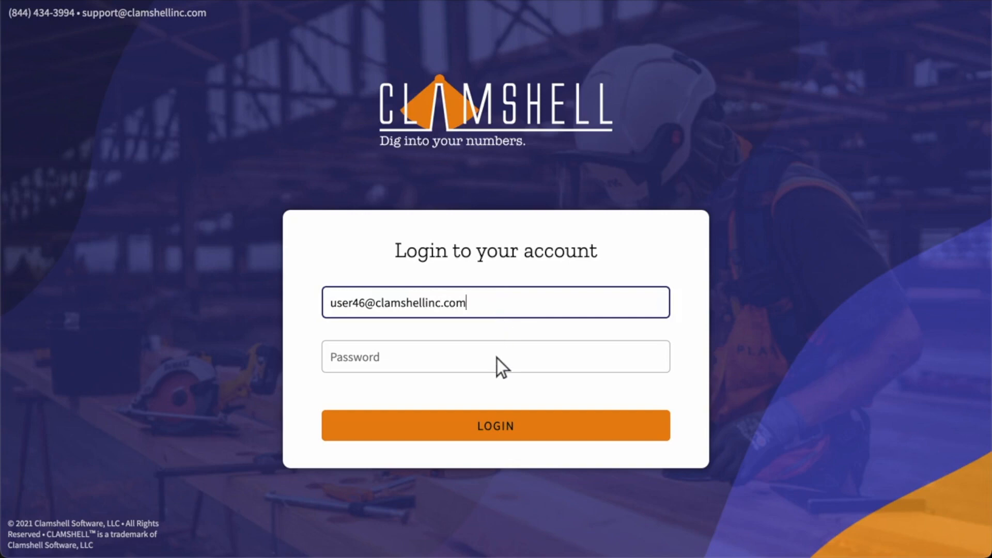
Log in to the account with the password and verify the login with the verification code
click(496, 358)
text(•••••••••)
click(496, 428)
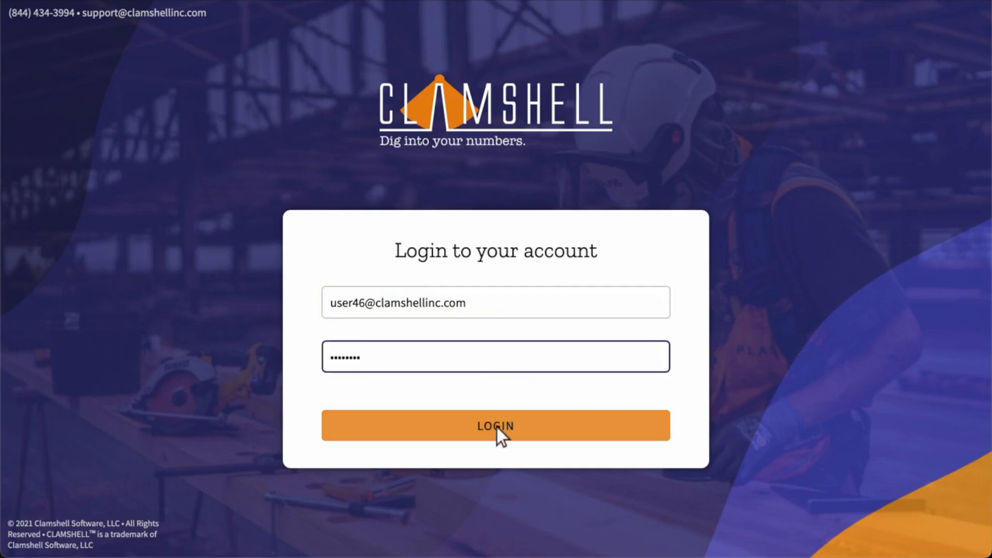
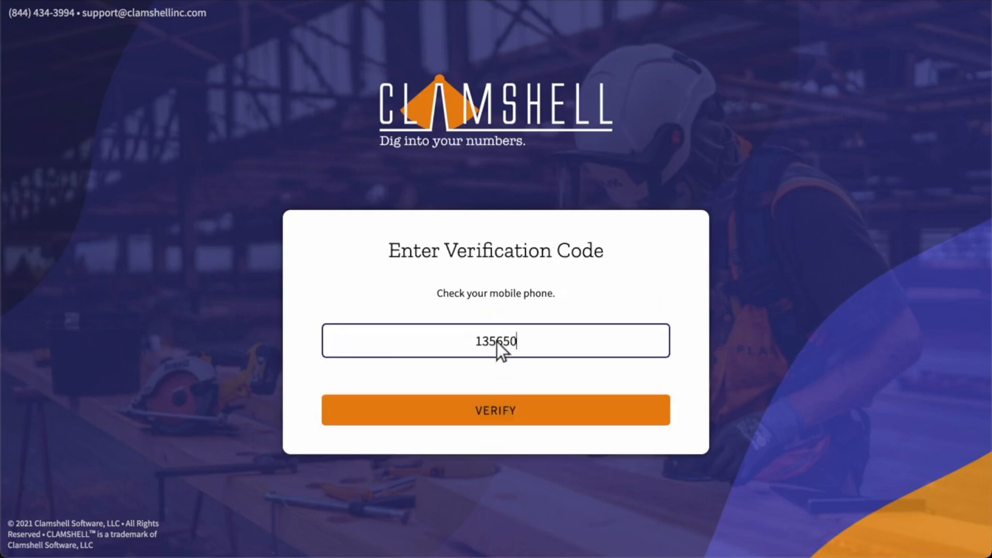
click(497, 412)
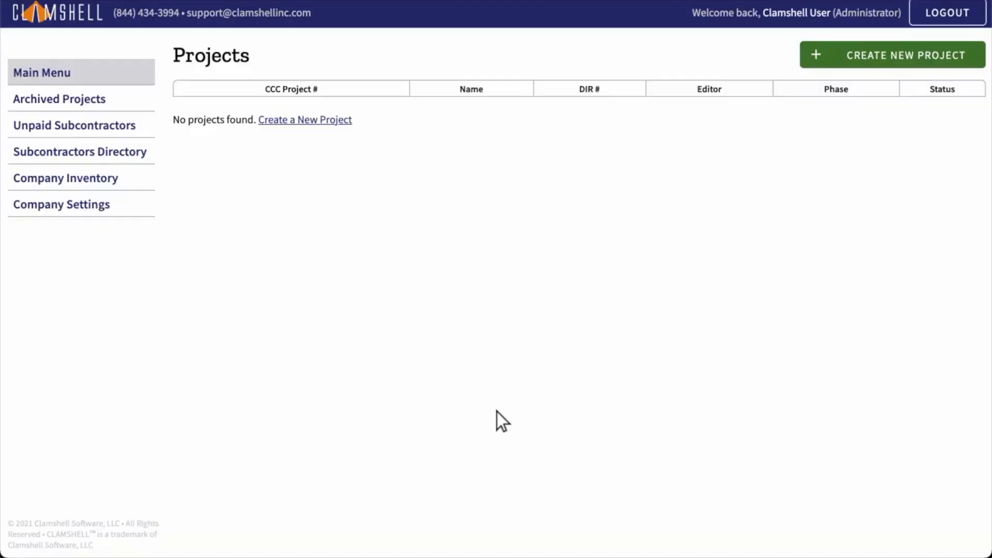
Start a new project named "Smith's Entry Way" and fill in both lines of the project address
click(894, 56)
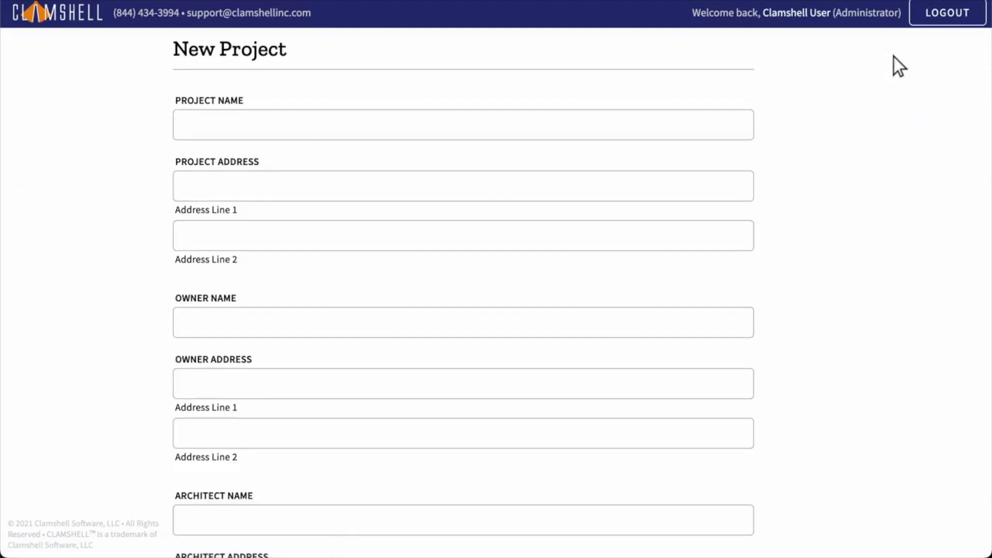
click(464, 127)
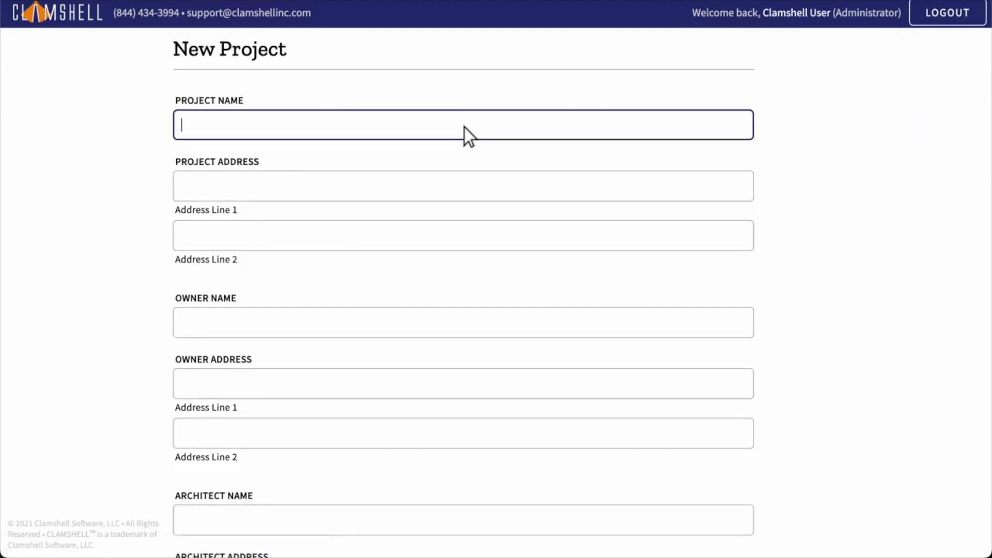
text(Smith's Entry Way)
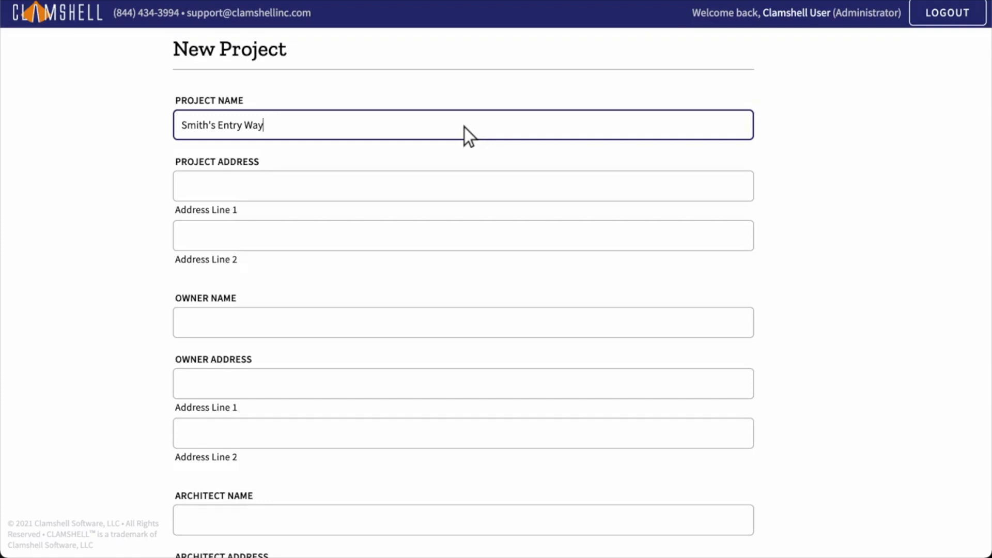
click(465, 189)
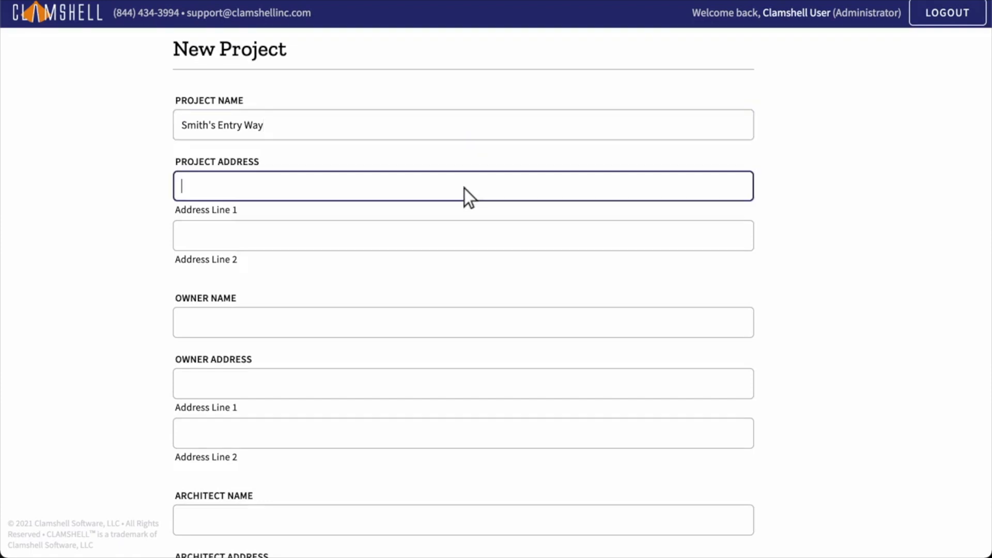
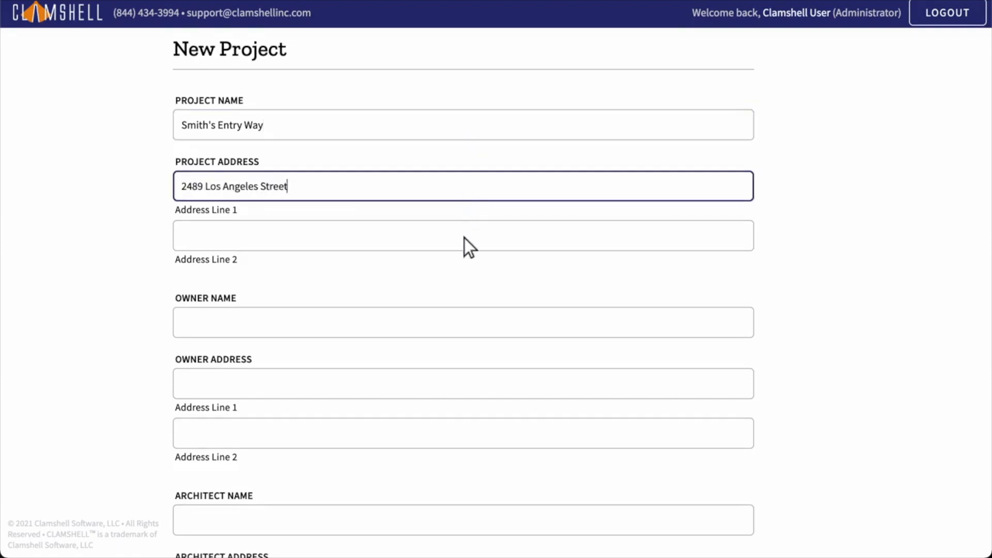
click(465, 238)
text(Los Angeles, CA 12345)
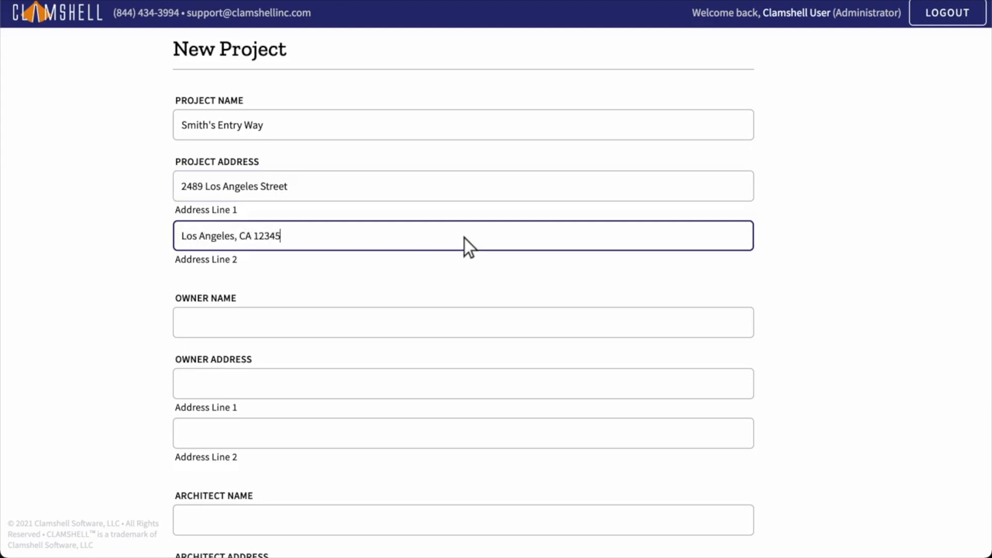
Enter the owner's full name and fill in both lines of the owner's address
click(464, 326)
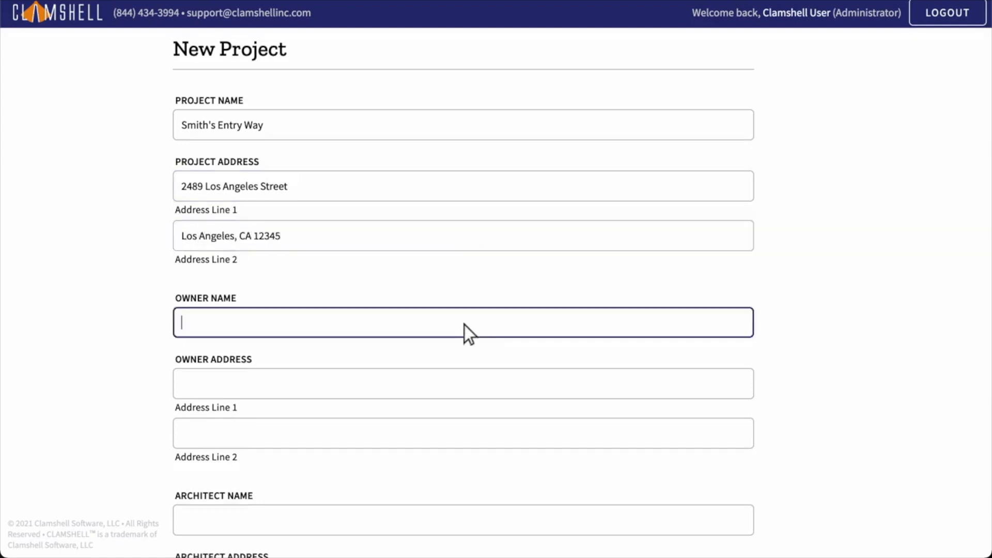
click(465, 386)
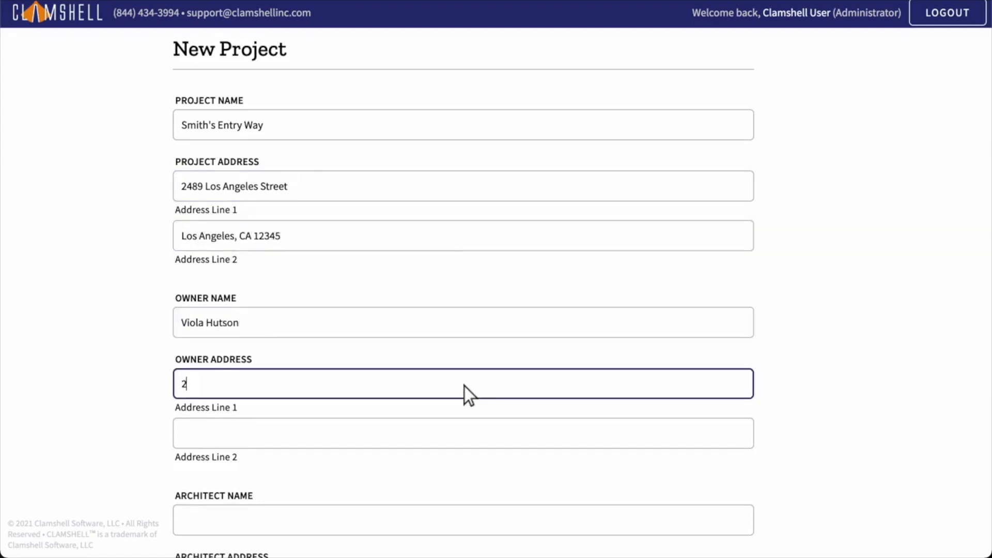
click(464, 436)
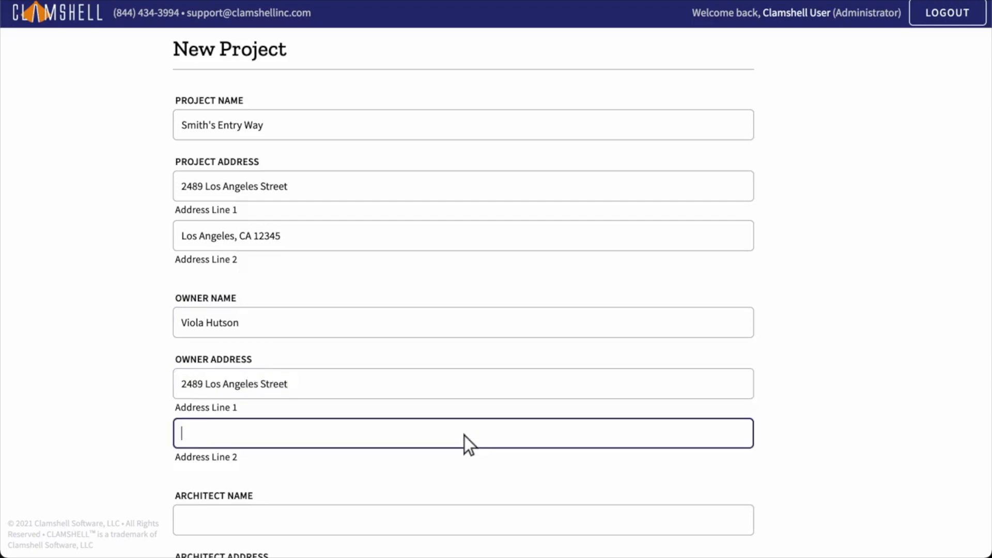
text(Los Angeles, CA 12345)
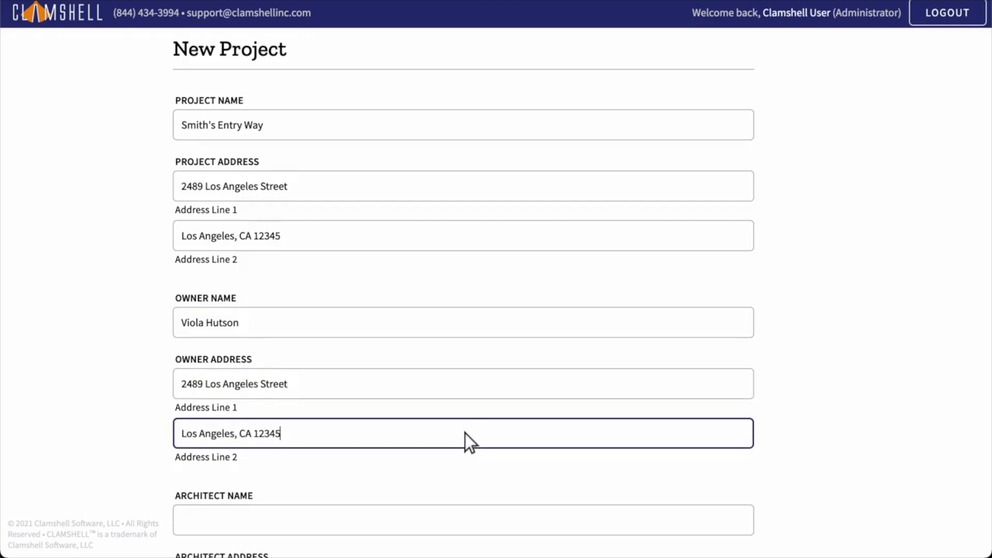
Enter "Gregorio Architects" as the architect name and fill in both lines of the architect's address
scroll(497, 300, down, 6)
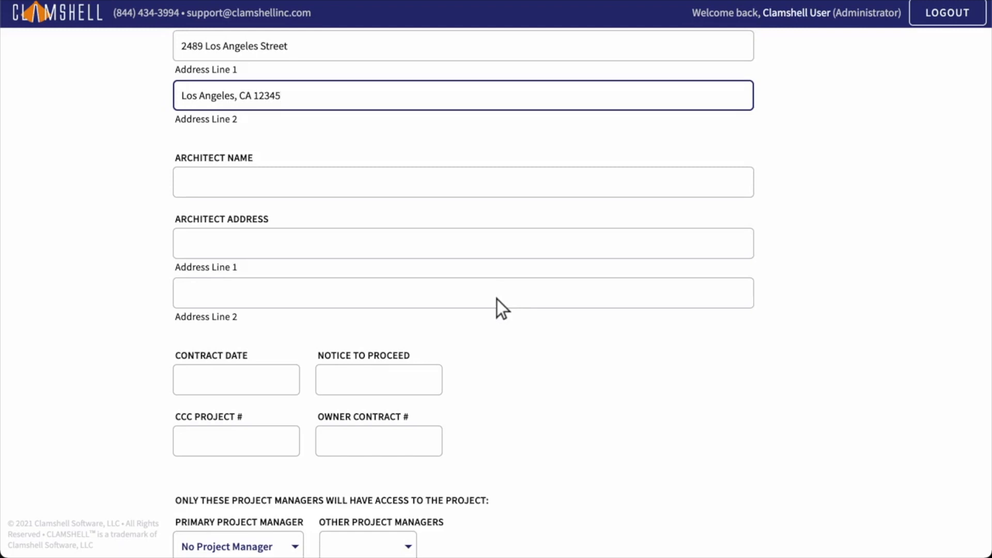
click(465, 185)
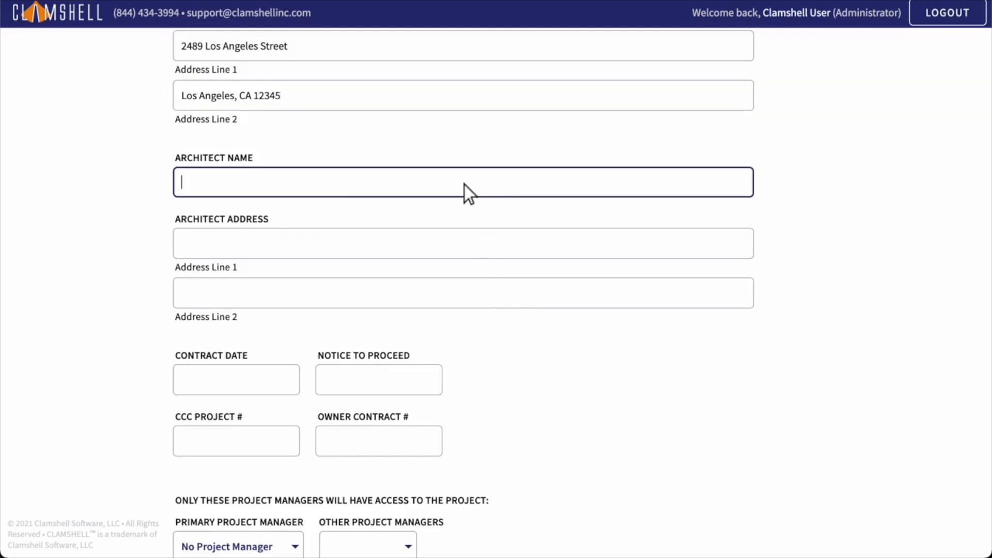
text(Gregorio Architects)
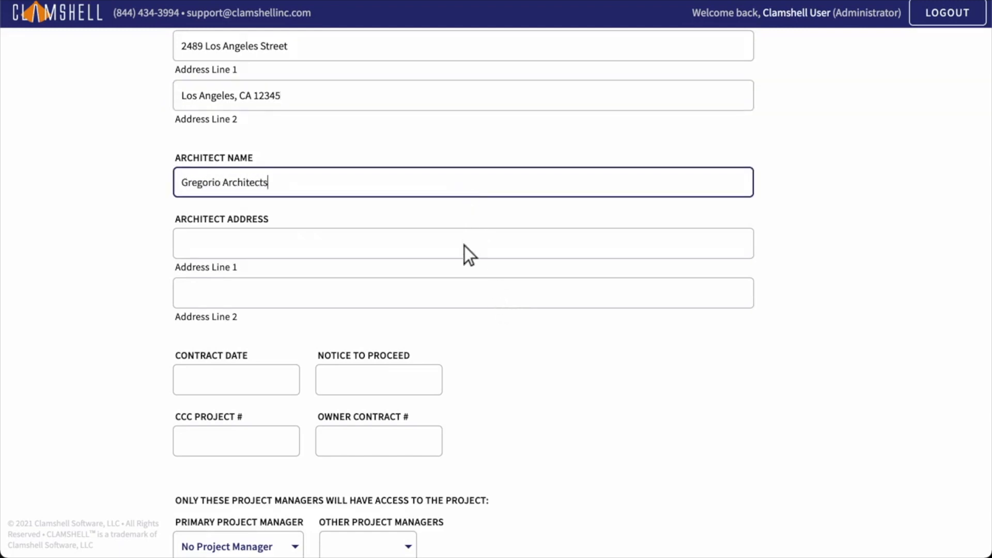
click(465, 246)
text(12345 Los Angeles Street)
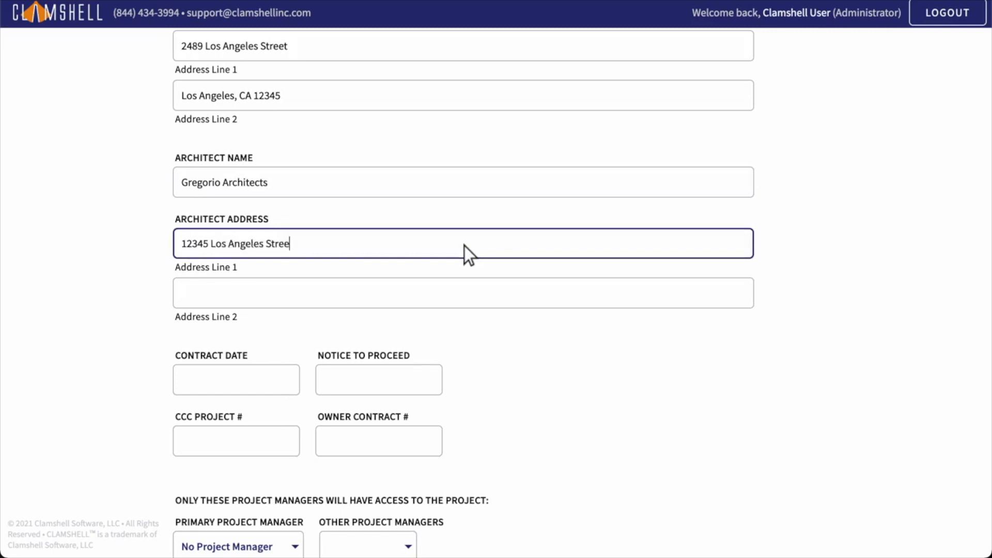
click(464, 295)
text(Los Angeles, CA 78901)
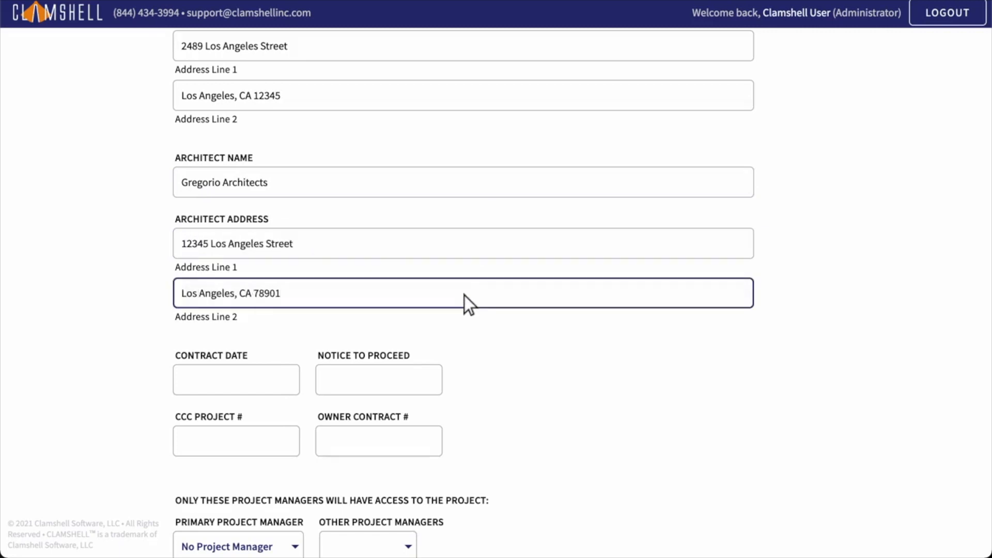
Set the contract date to 10/01/2021 and the notice to proceed date to 10/08/2021
click(236, 382)
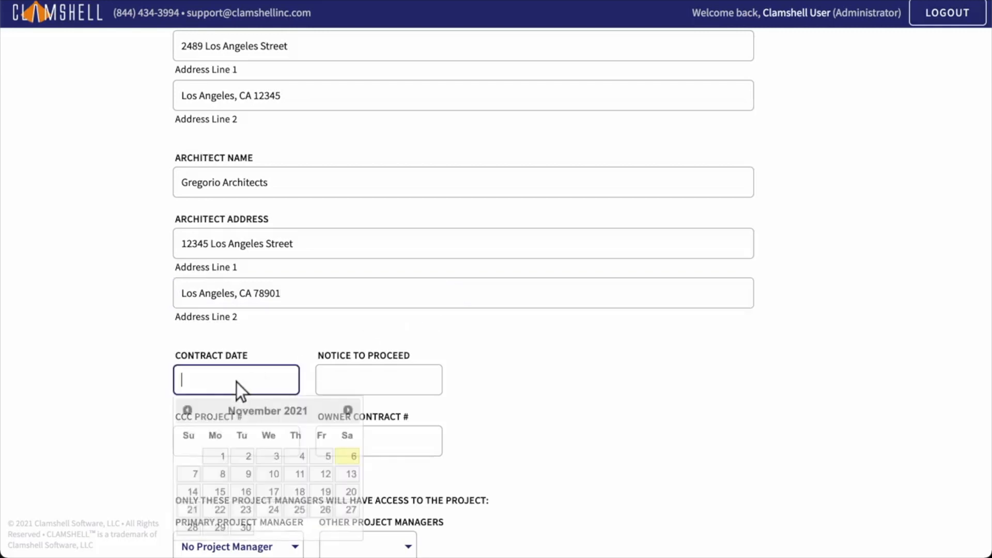
text(10/01/2021)
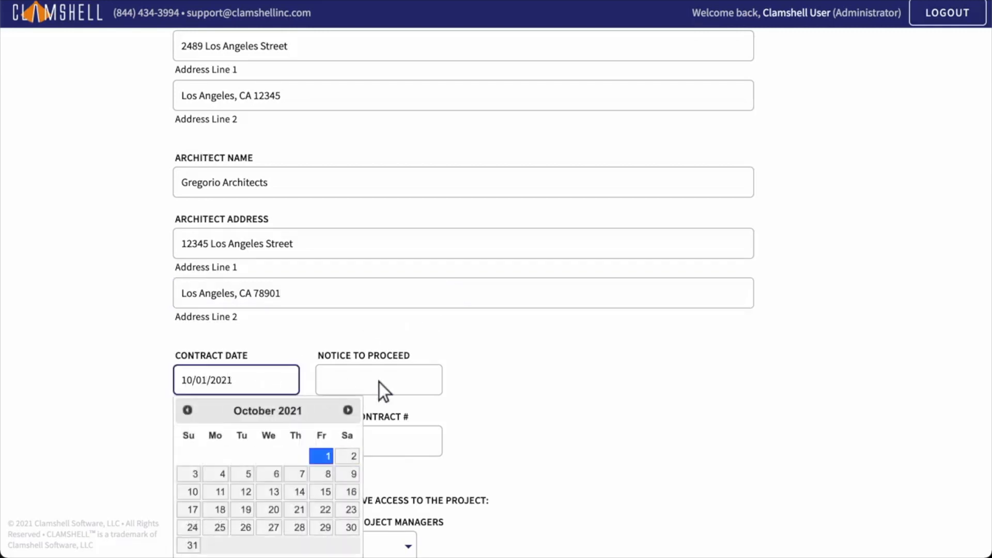
click(379, 382)
text(10/08/202)
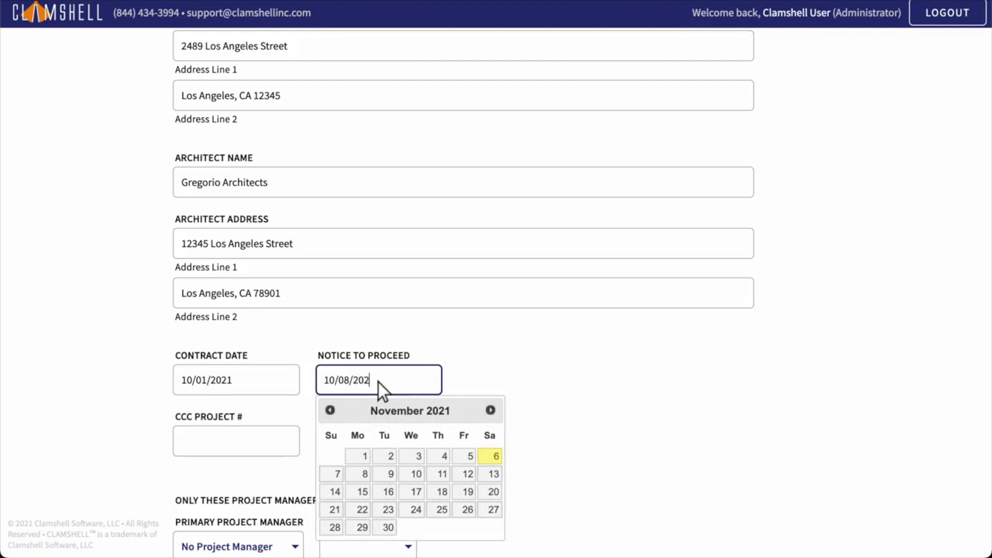
text(1)
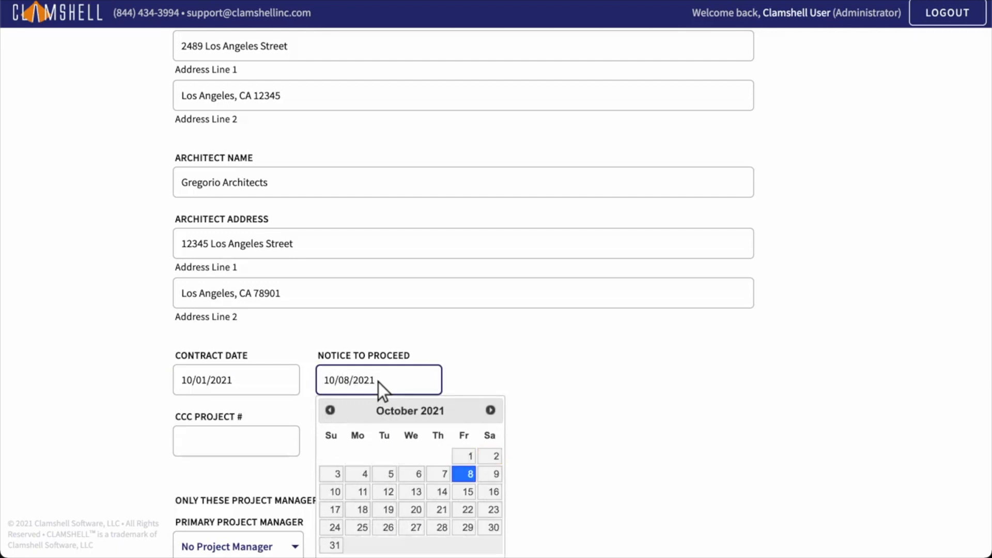
Set the CCC project number to 01-21-201 and the owner contract number to 001
click(236, 444)
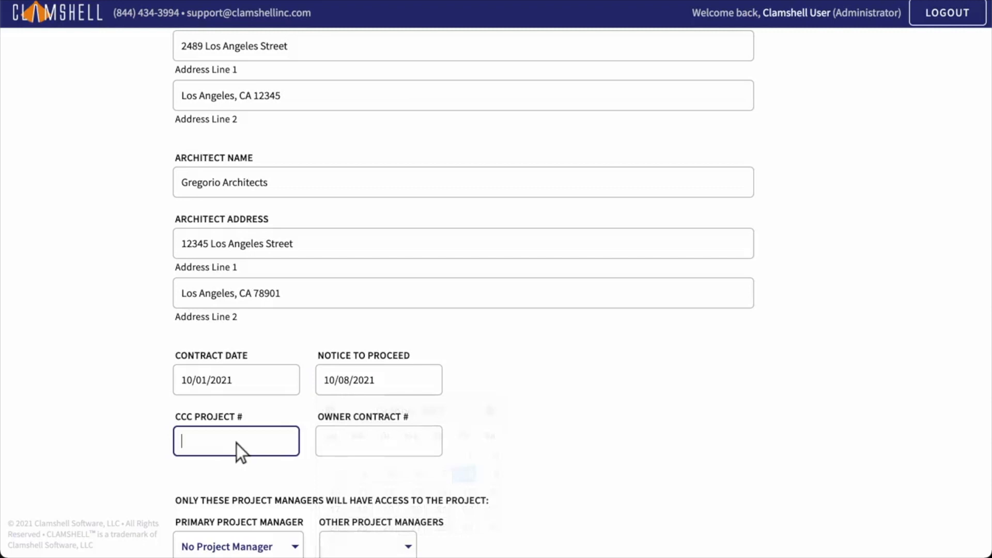
text(01-21-201)
click(379, 444)
text(001)
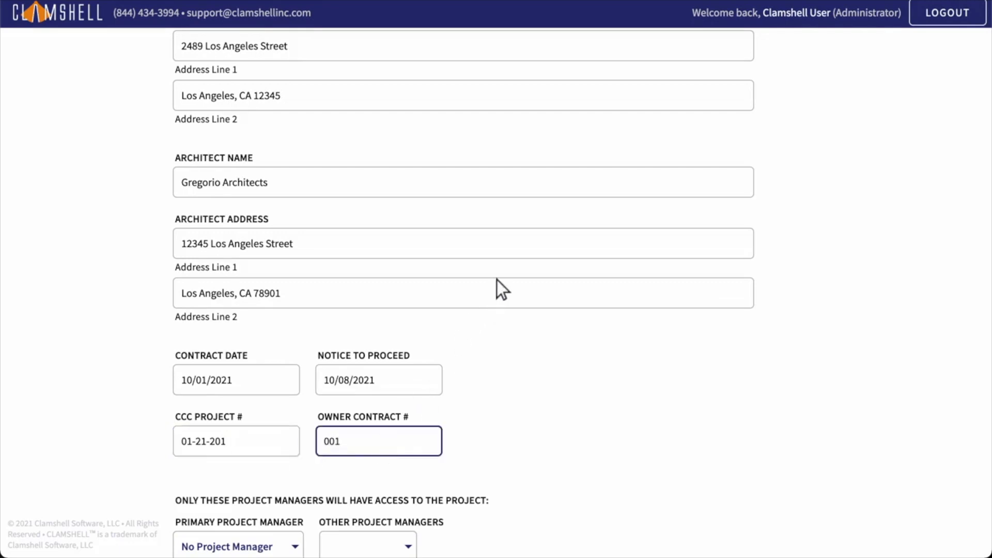
Enter the superintendent's full name, a retention rate of 10% and 00000 as the DIR number
scroll(497, 280, down, 8)
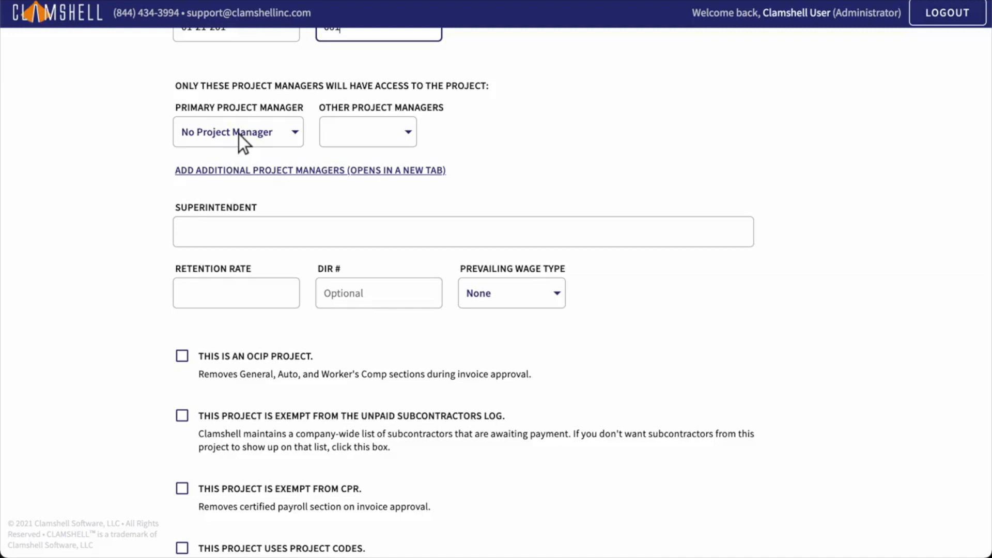
click(464, 234)
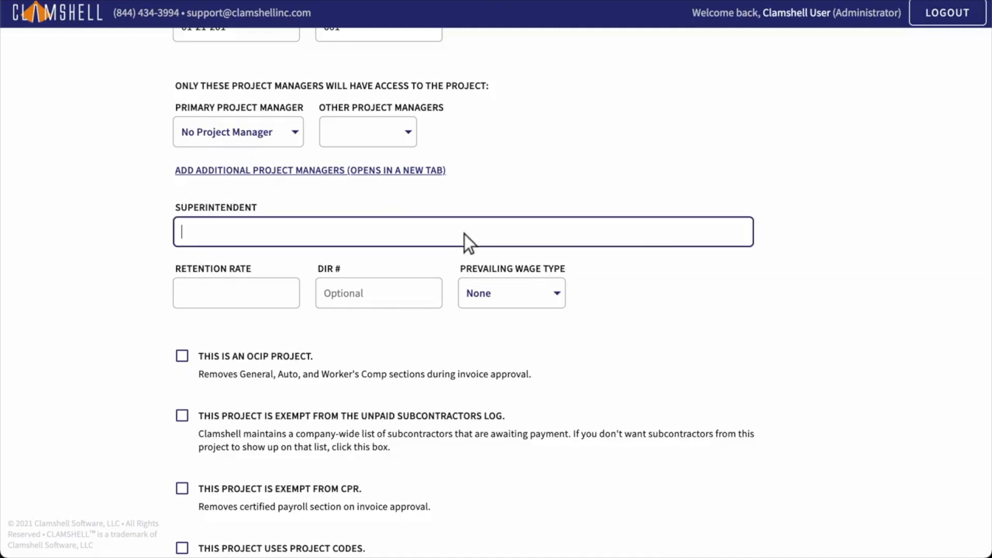
click(237, 295)
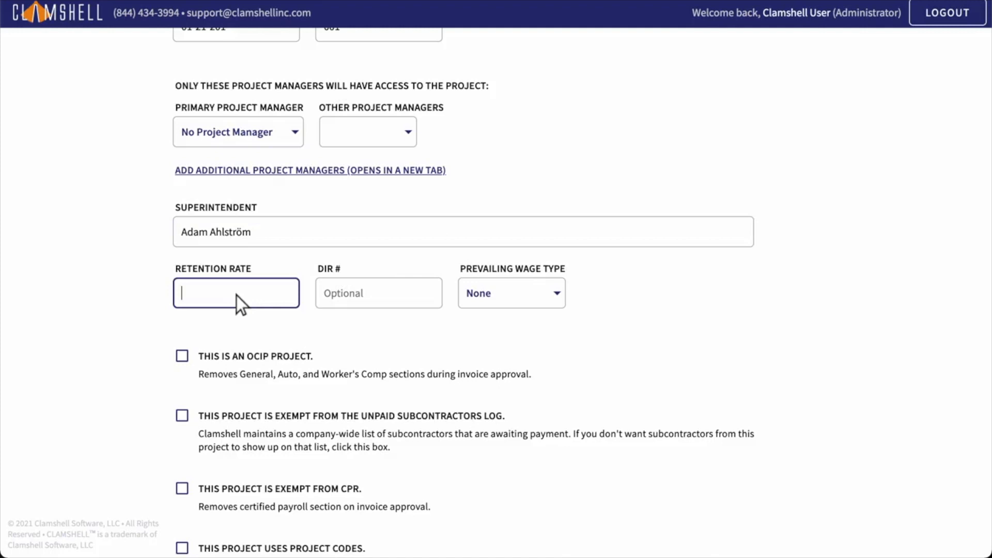
text(10%)
click(380, 296)
text(00000)
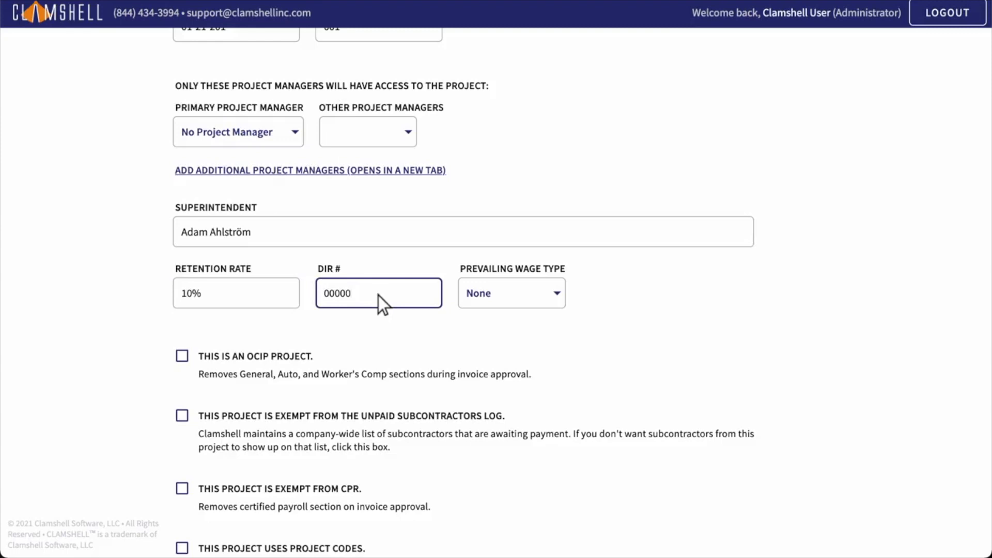
Submit the completed new project form to create the project
scroll(497, 280, down, 3)
click(497, 278)
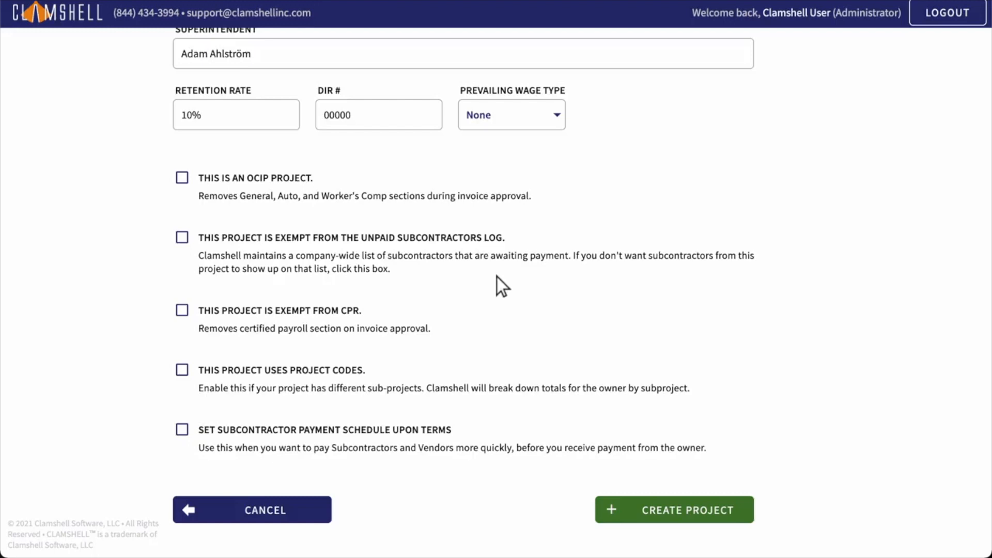
click(676, 511)
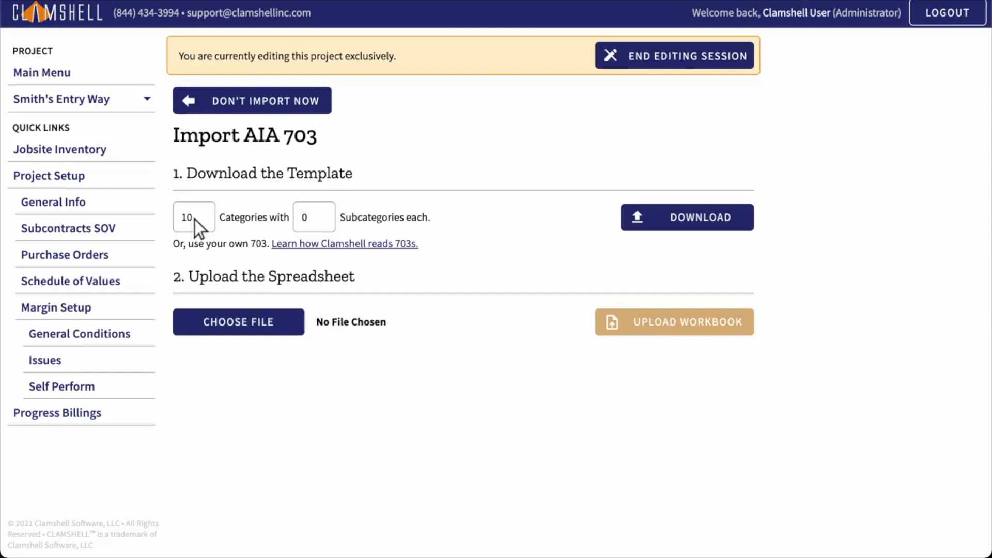
Upload the smiths.xlsx workbook for the AIA 703 import and import all of its checked line items
click(315, 220)
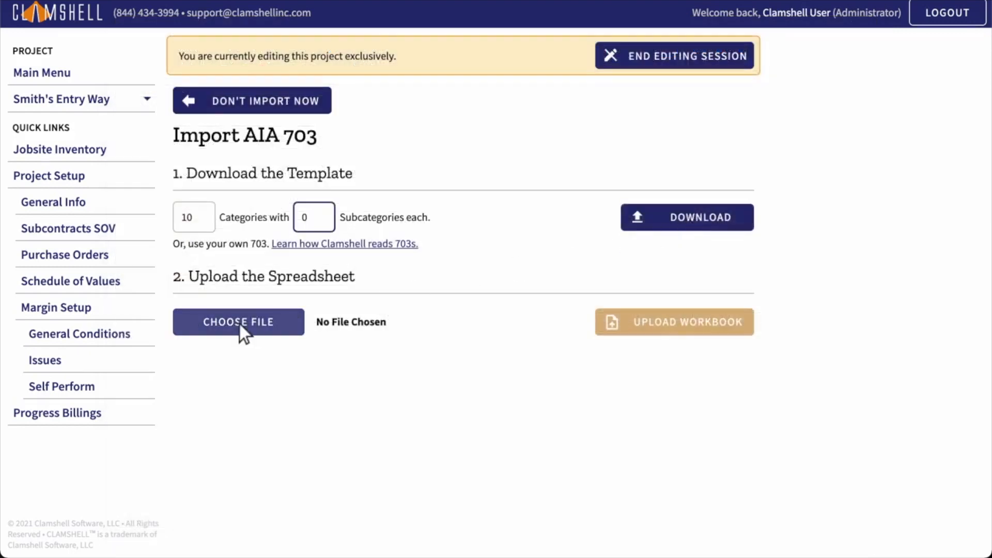
click(240, 323)
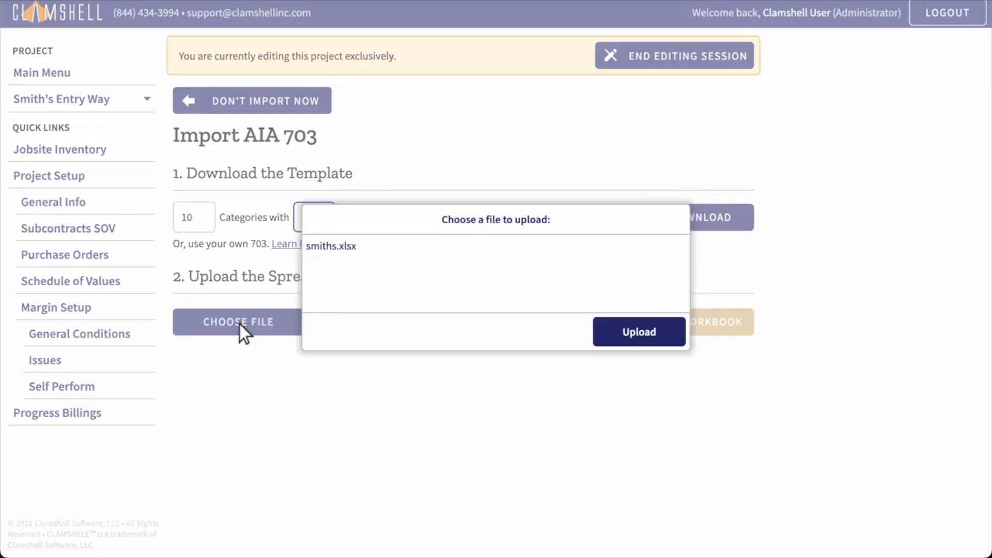
click(497, 248)
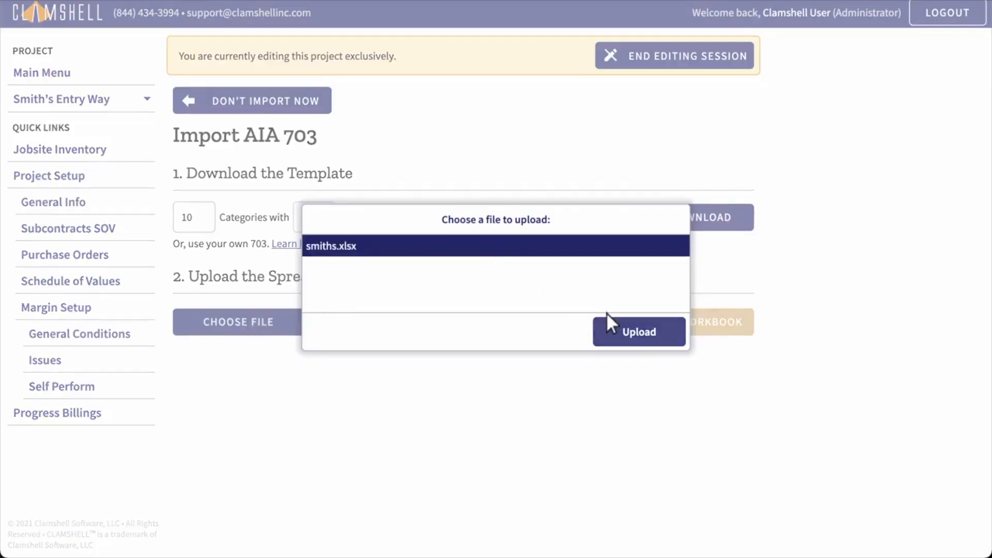
click(639, 332)
click(676, 325)
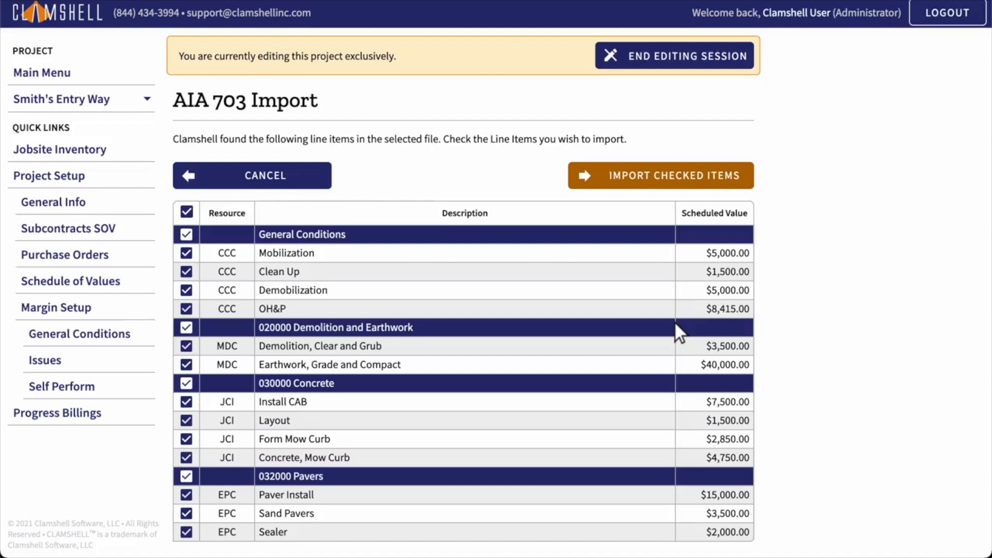
click(662, 177)
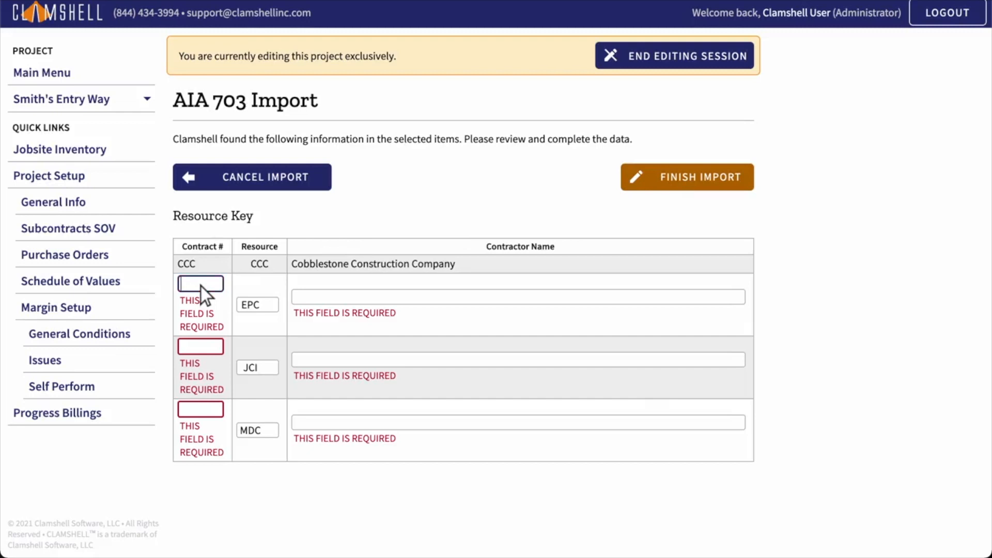
Assign contract number 150-103 and contractor Eric's Paving Co. to resource EPC, and 150-102 and John's Concrete, Inc to resource JCI
text(0-103)
click(519, 299)
text(Eric's Paving Co.)
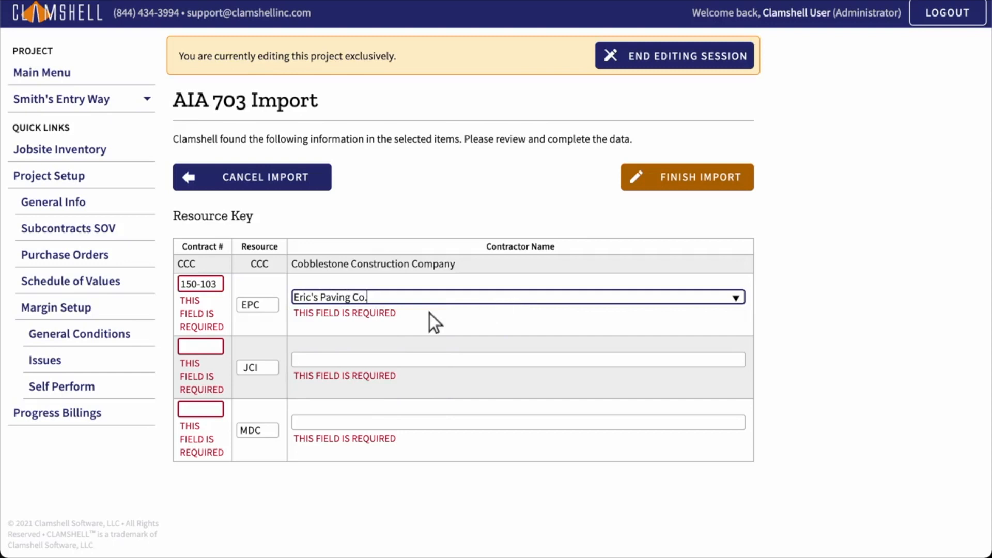
click(201, 349)
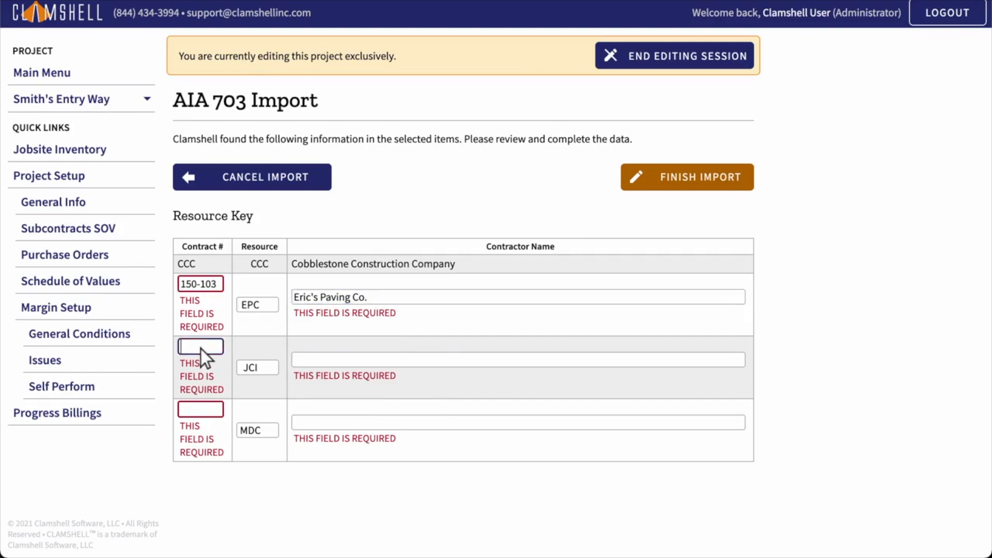
text(150-102)
click(518, 362)
text(John's Concrete, Inc)
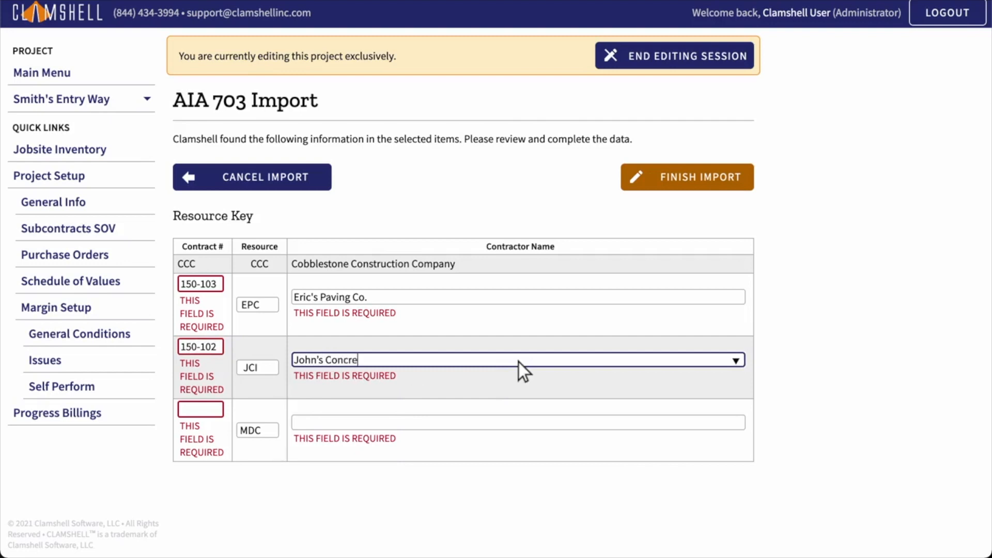
Assign contract number 150-101 and contractor Maria's Demolition Company to resource MDC, and finish the AIA 703 import
click(201, 410)
text(150-101)
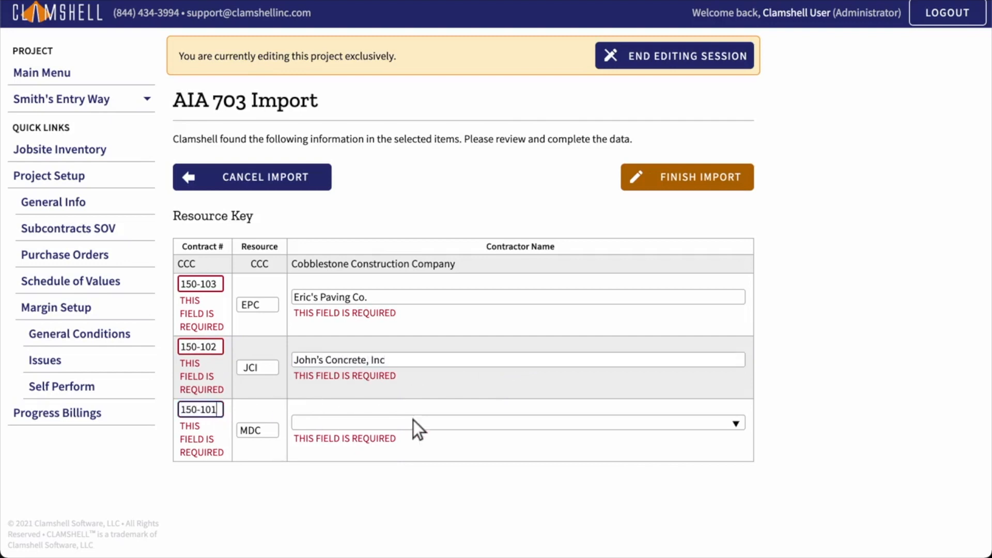
click(518, 425)
text(Maria's Demolition Compa)
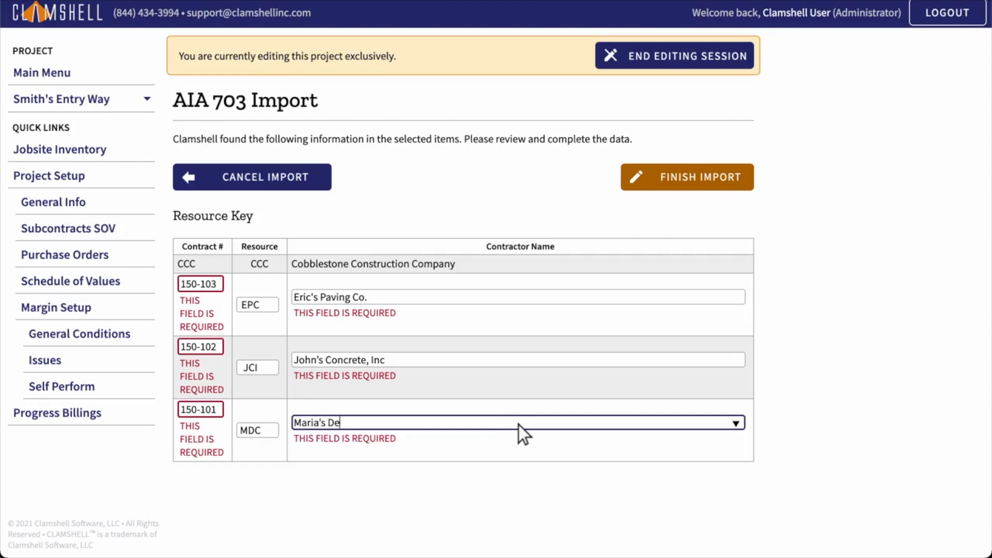
text(ny)
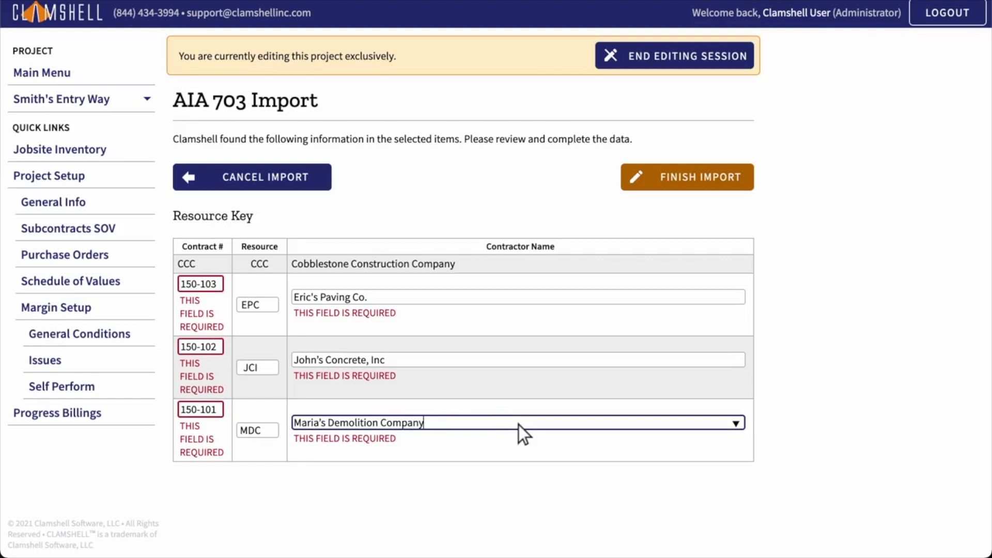
click(689, 180)
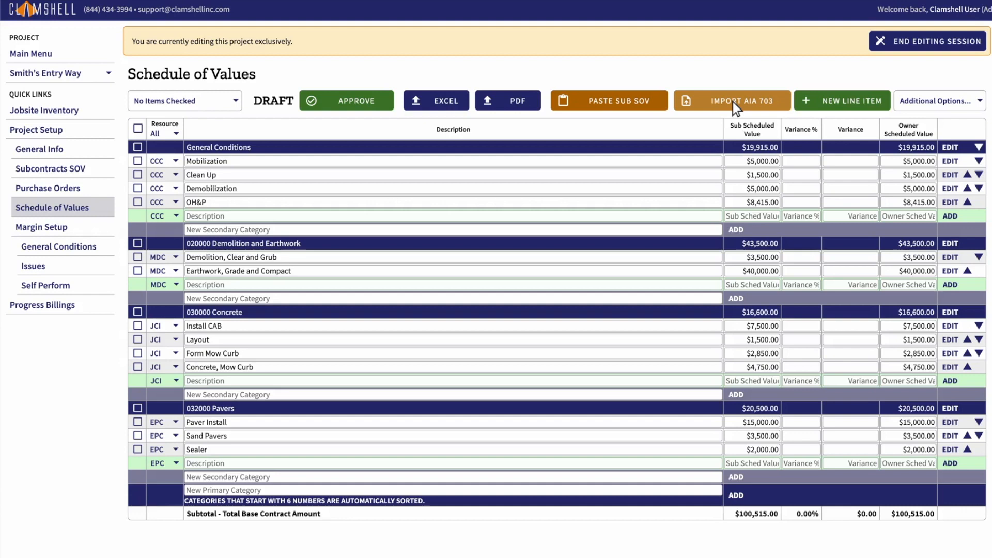
Edit the project's general information to replace No Project Manager with the listed manager as primary project manager, and save the changes
click(64, 151)
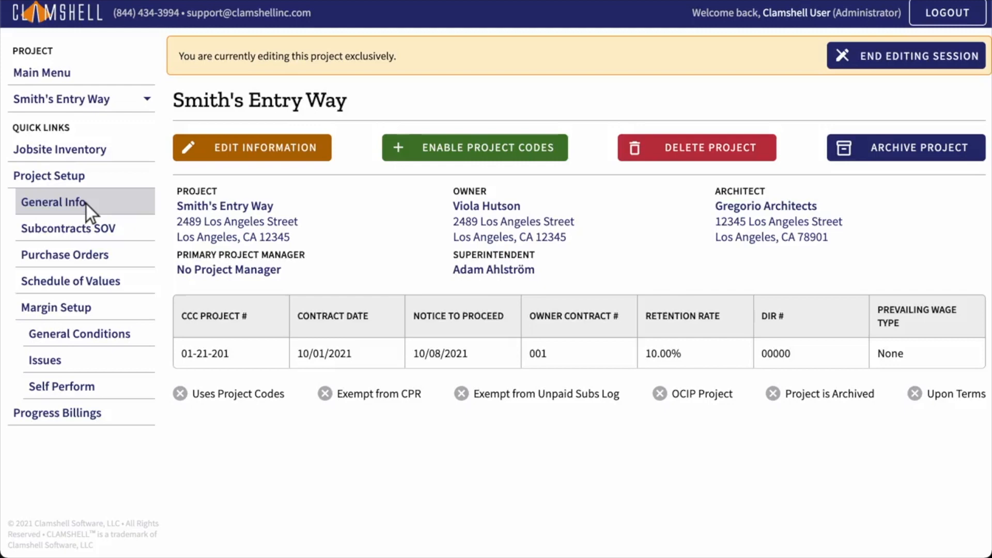
click(254, 150)
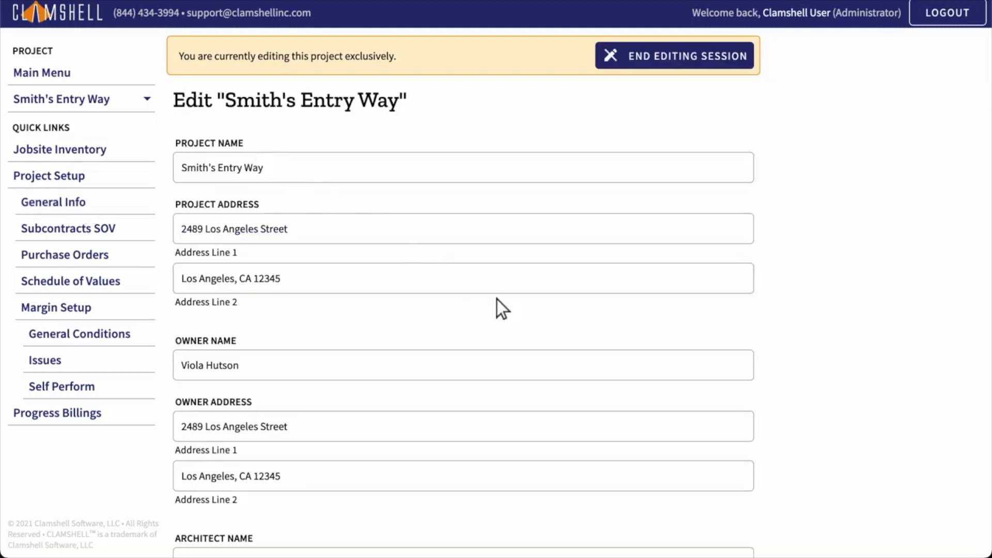
scroll(497, 299, down, 10)
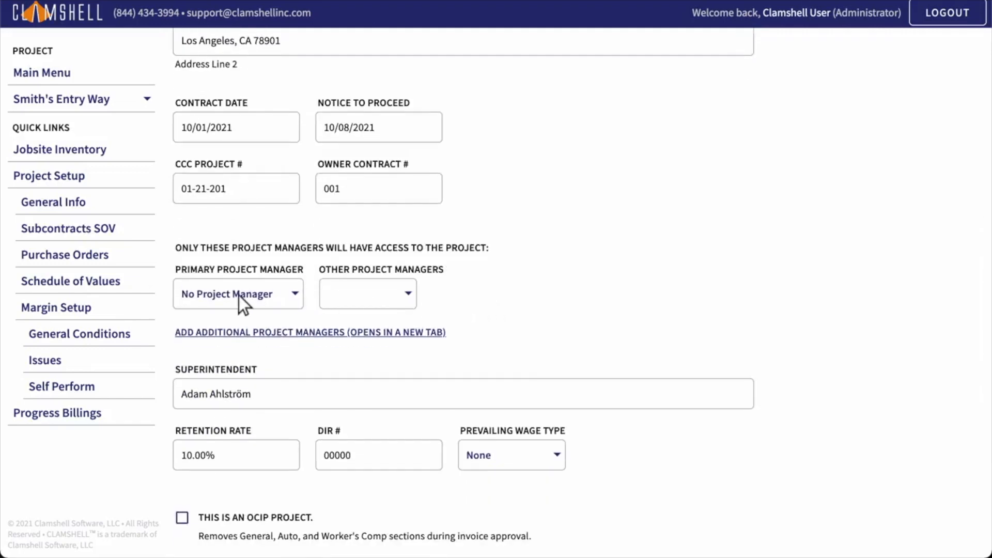
click(240, 295)
key(Down)
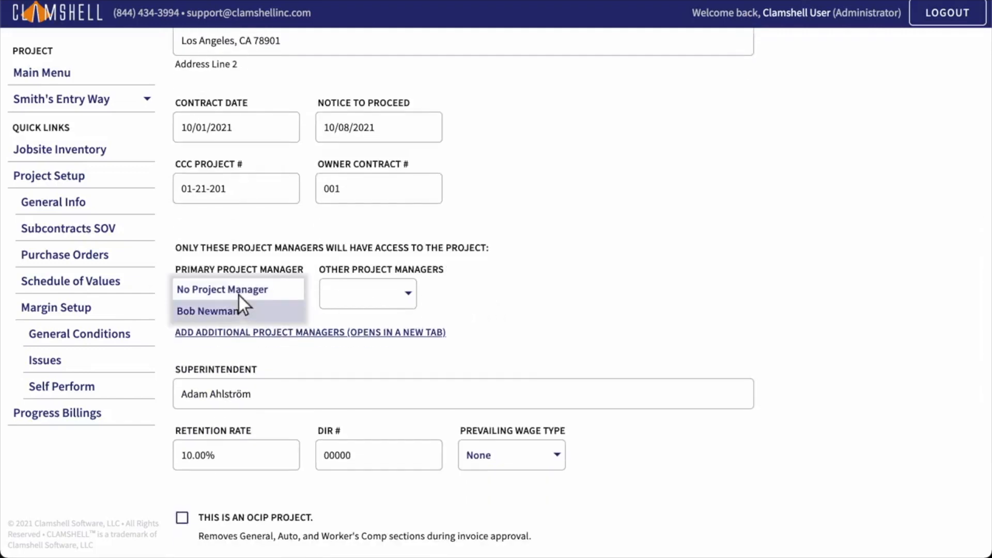
click(239, 313)
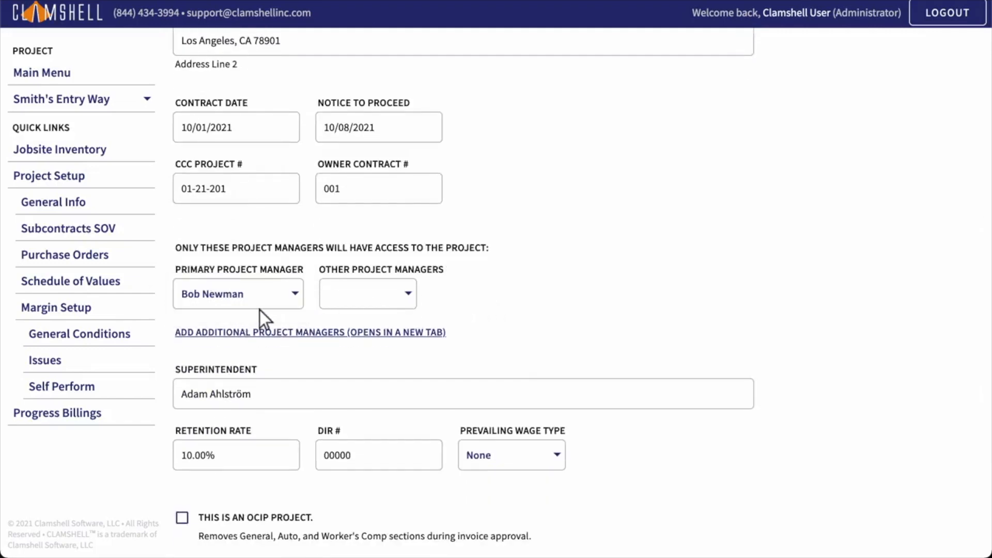
scroll(497, 280, down, 5)
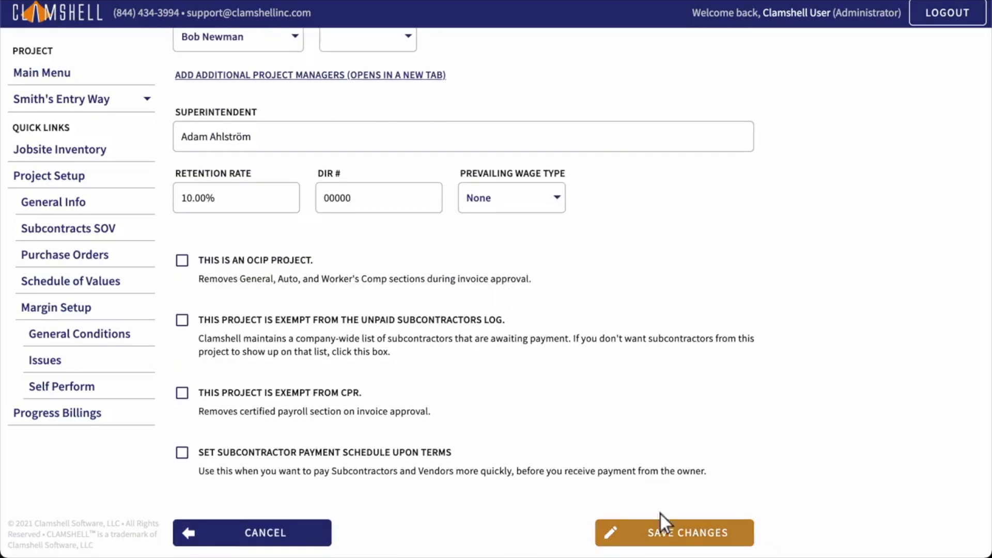
click(675, 533)
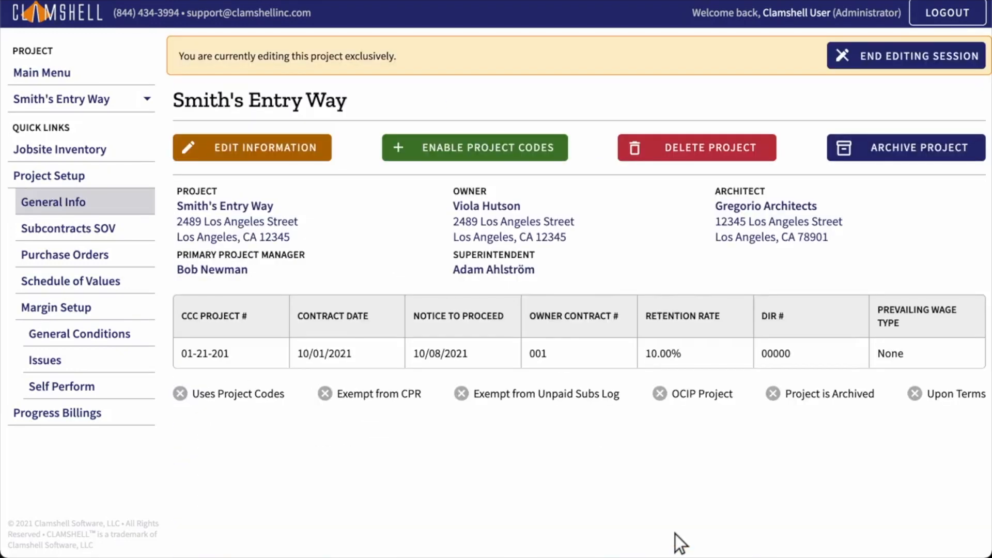